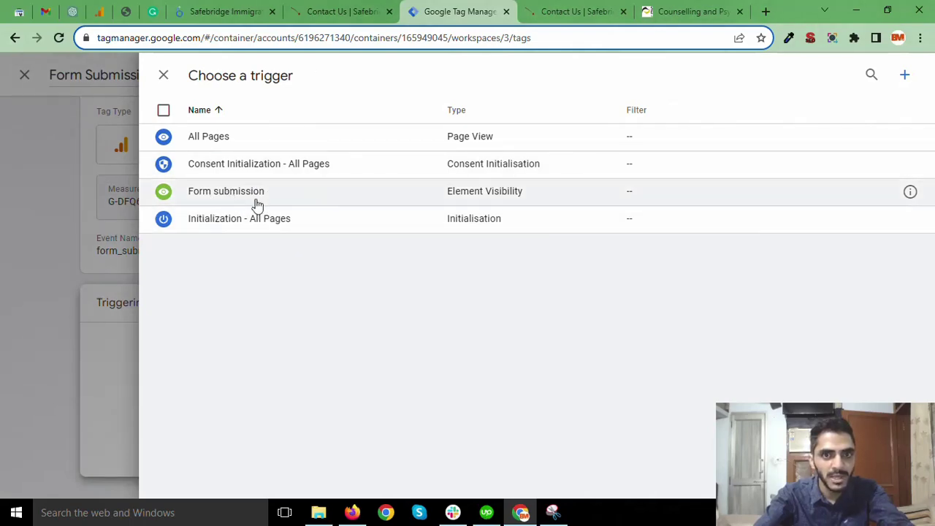
# Assign the Form submission element visibility trigger to the Form Submission GA4 event tag and save the tag.
pyautogui.click(307, 194)
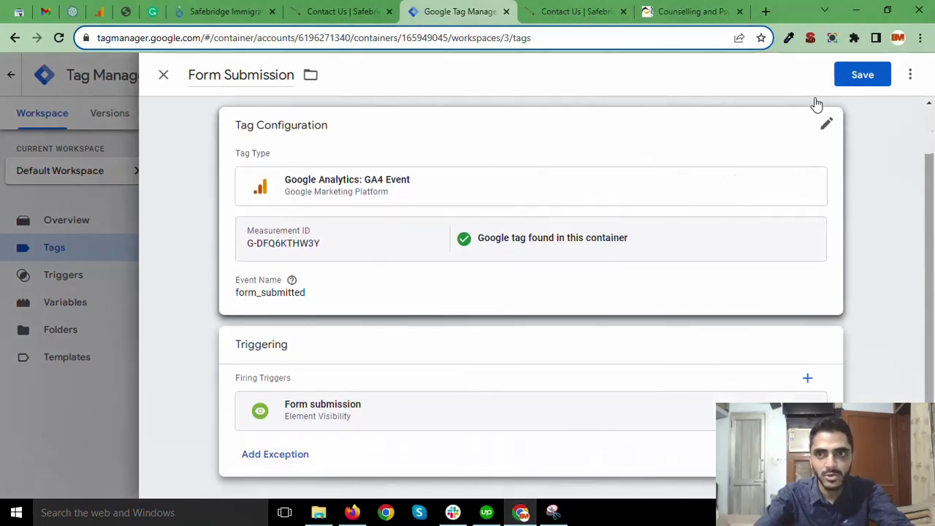
pyautogui.click(858, 77)
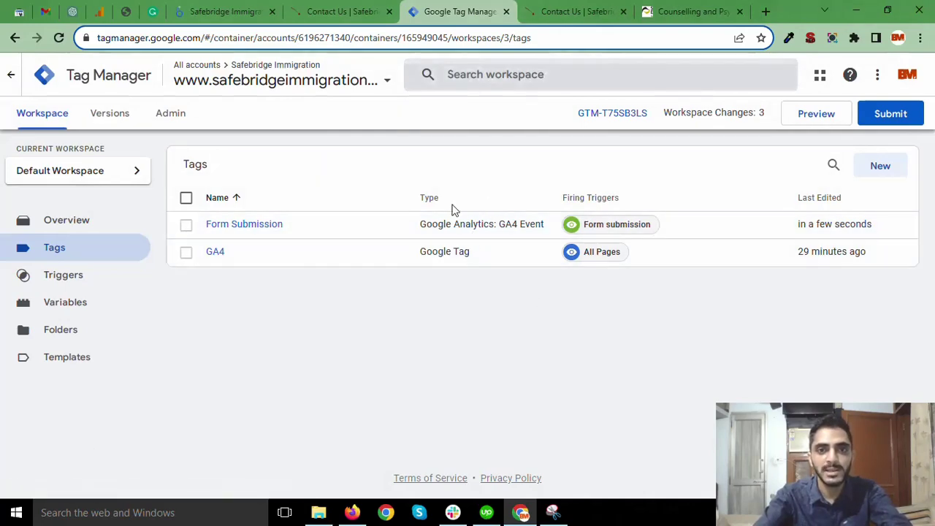
pyautogui.click(820, 118)
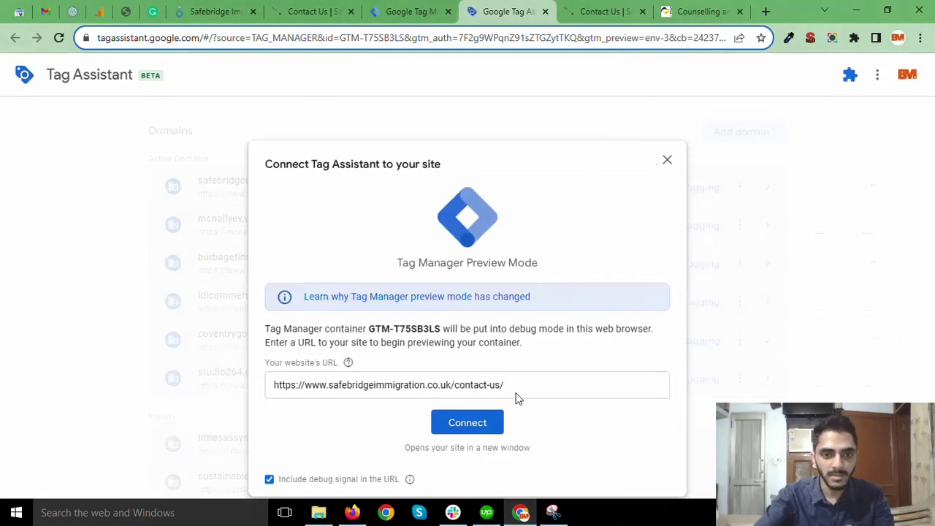
pyautogui.click(557, 385)
pyautogui.moveTo(557, 386); pyautogui.dragTo(295, 384)
pyautogui.click(409, 387)
pyautogui.moveTo(505, 385); pyautogui.dragTo(270, 385)
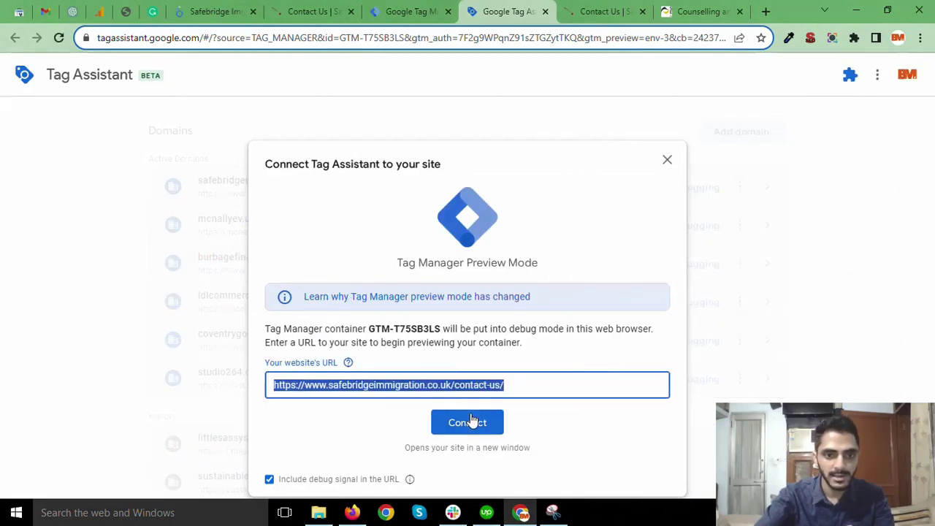
pyautogui.click(472, 422)
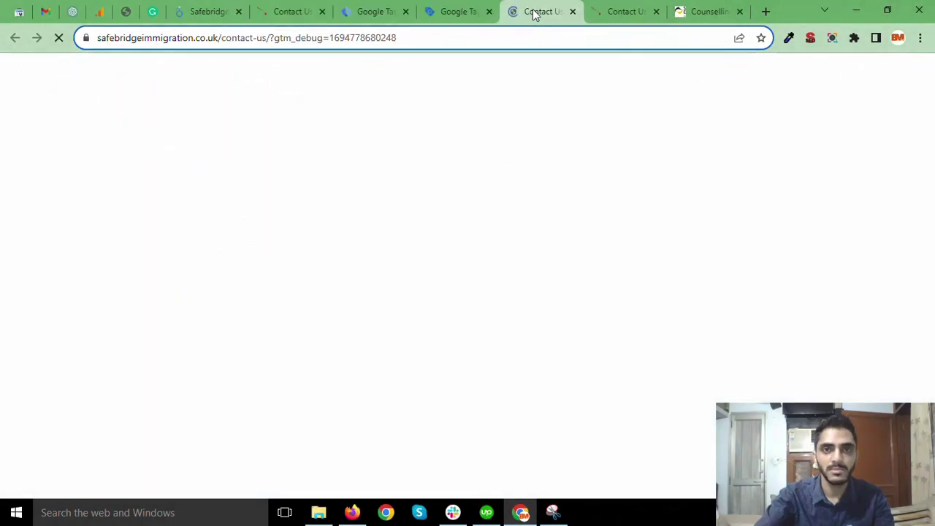
pyautogui.scroll(-4, 622, 277)
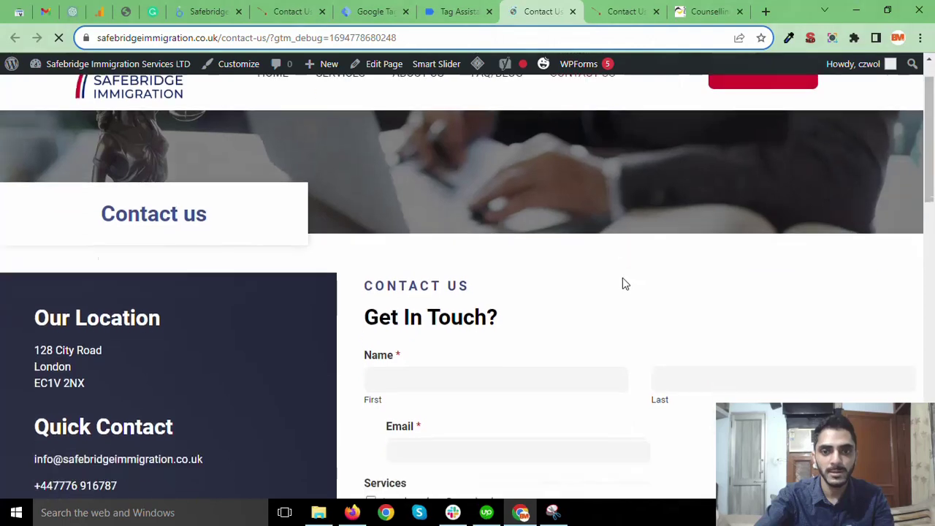
pyautogui.click(446, 9)
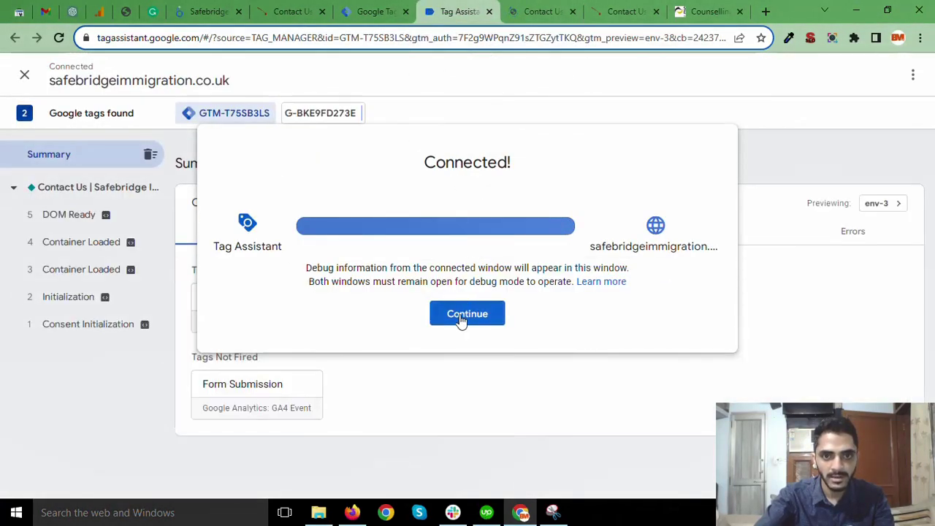
pyautogui.click(457, 323)
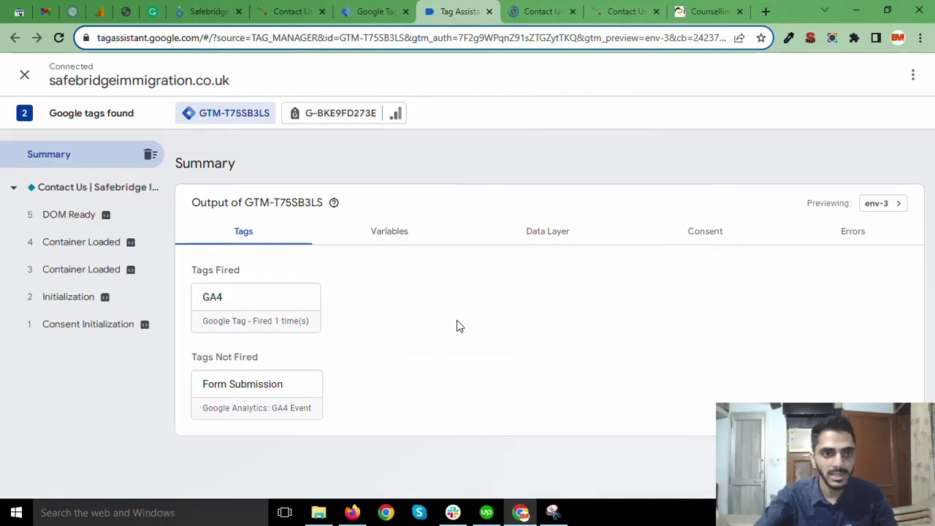
# Examine which tags are listed as fired and not fired in the Tag Assistant summary.
pyautogui.moveTo(187, 271); pyautogui.dragTo(236, 283)
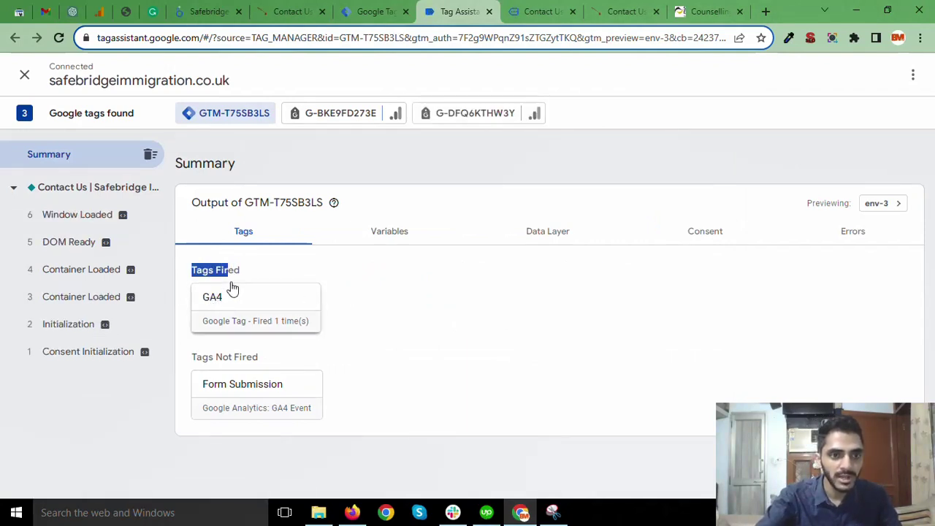
pyautogui.click(236, 276)
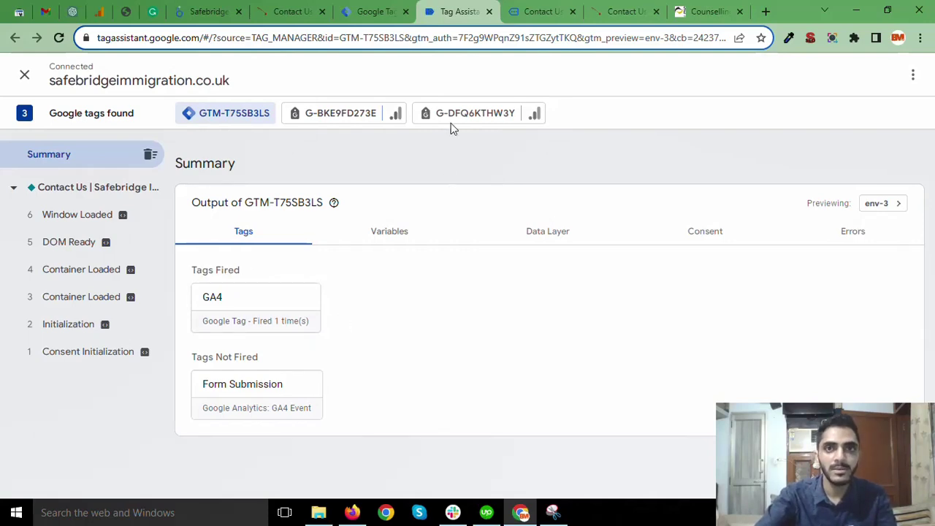
pyautogui.click(625, 12)
pyautogui.click(451, 16)
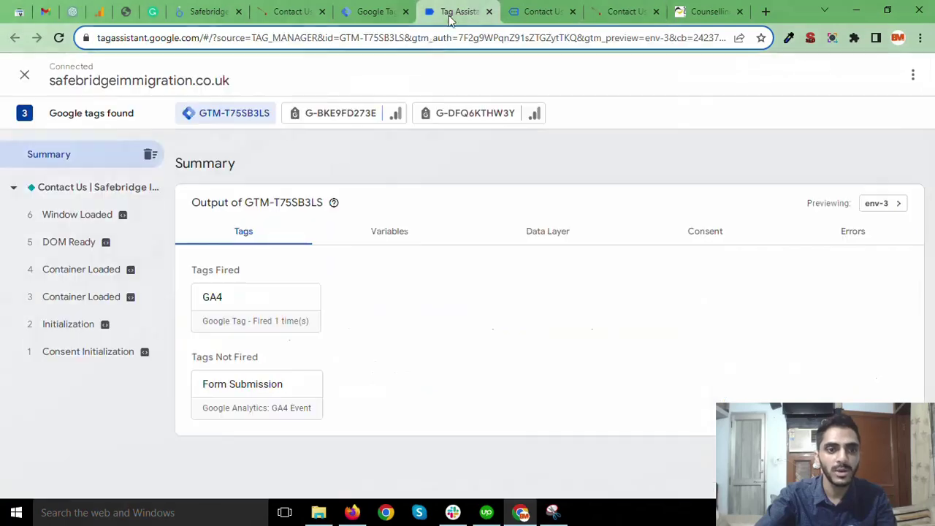
pyautogui.moveTo(192, 274); pyautogui.dragTo(242, 273)
pyautogui.click(241, 273)
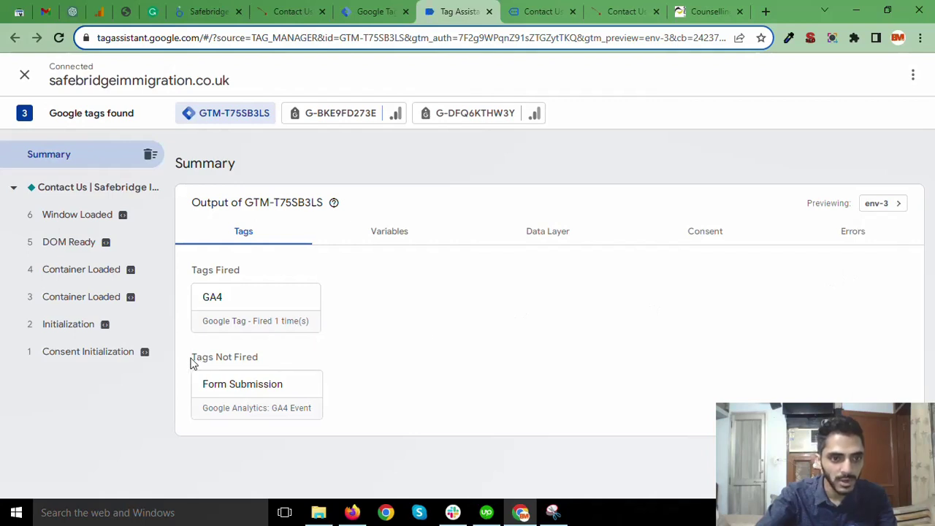
pyautogui.moveTo(192, 363); pyautogui.dragTo(213, 368)
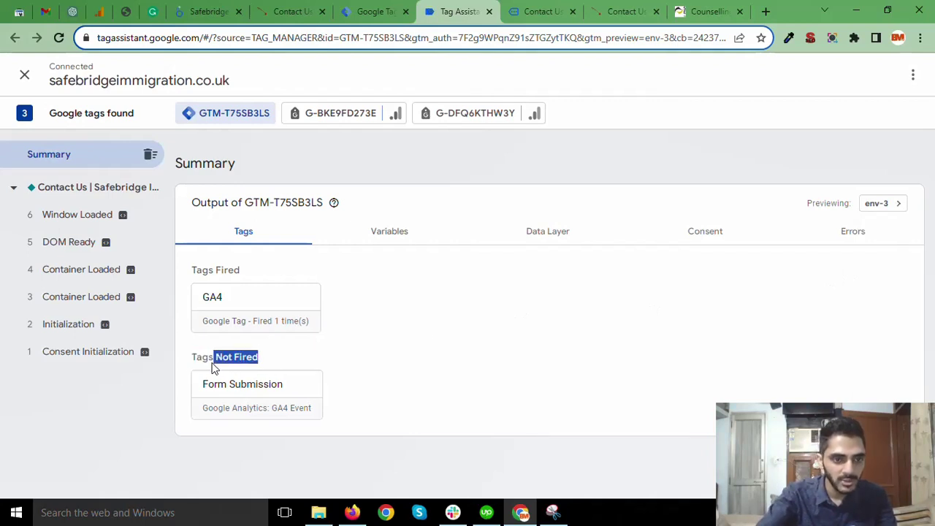
pyautogui.click(202, 363)
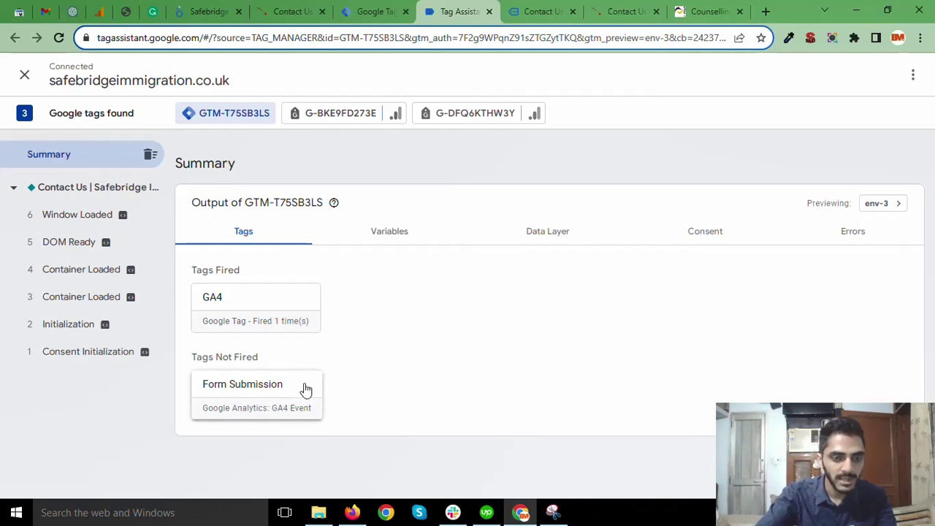
pyautogui.moveTo(192, 359); pyautogui.dragTo(257, 361)
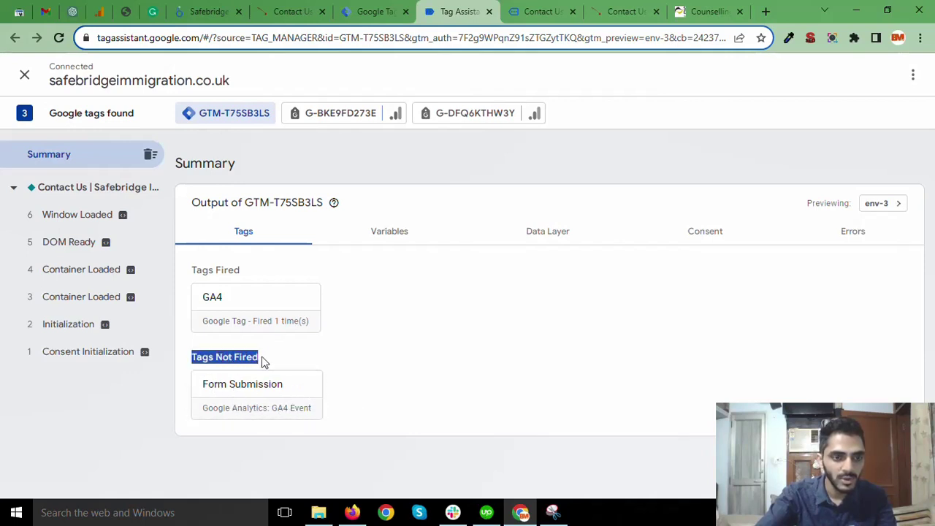
pyautogui.click(264, 363)
pyautogui.tripleClick(199, 363)
pyautogui.click(201, 365)
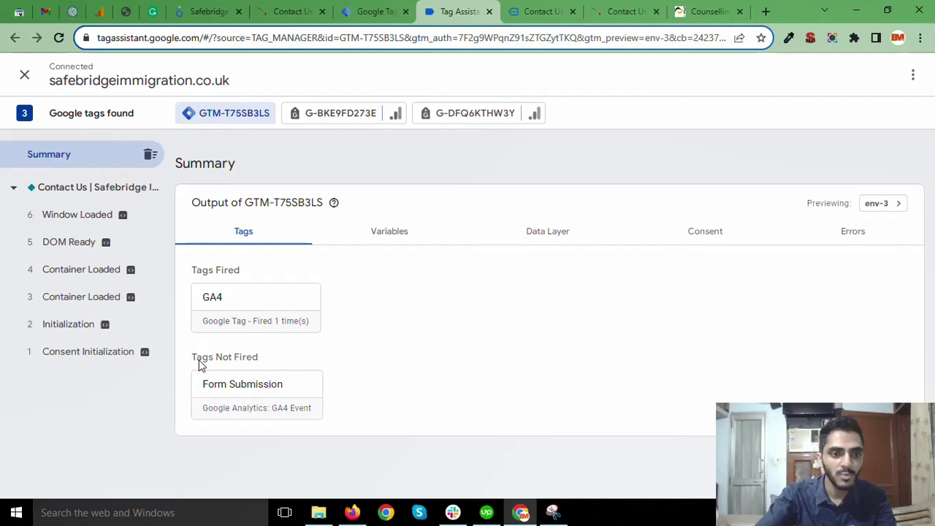
pyautogui.moveTo(191, 364); pyautogui.dragTo(257, 361)
pyautogui.click(257, 361)
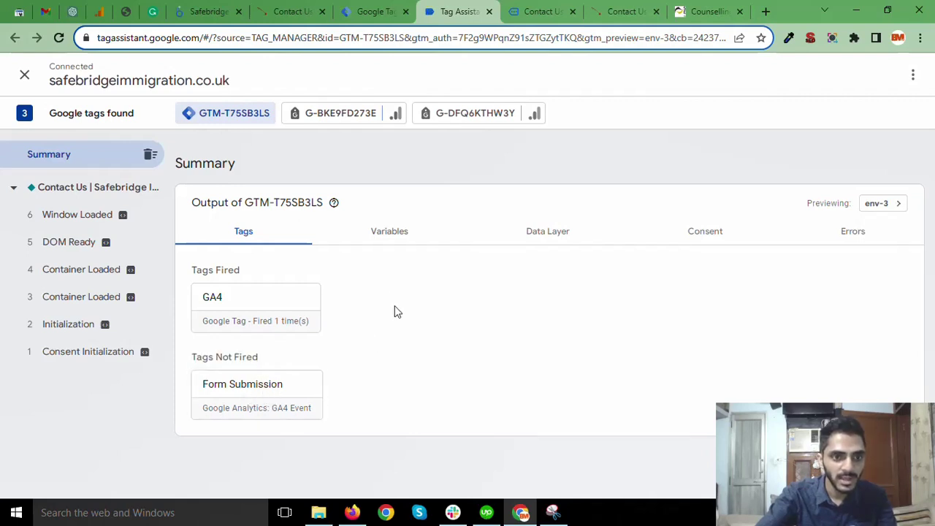
# Fill in the contact's first and last name in the form on the connected Contact Us page.
pyautogui.click(542, 11)
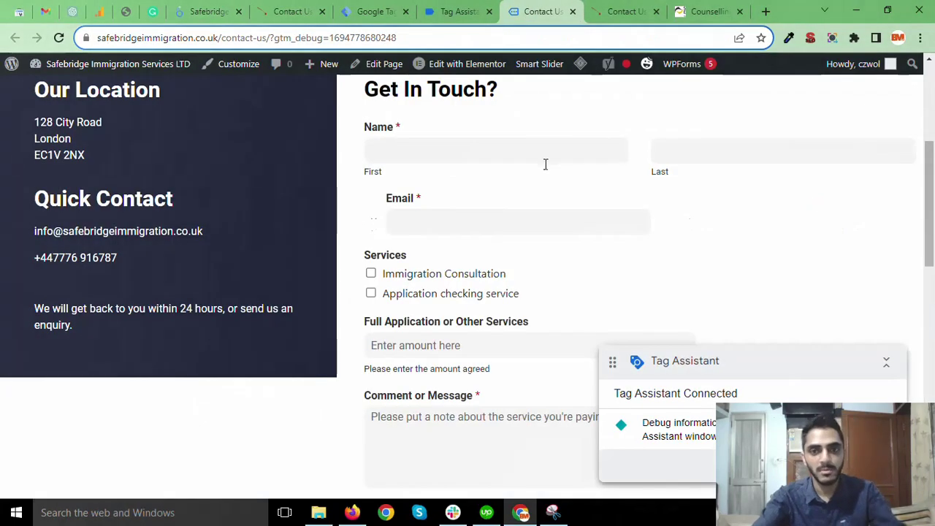
pyautogui.scroll(-1, 544, 163)
pyautogui.scroll(2, 544, 194)
pyautogui.click(434, 226)
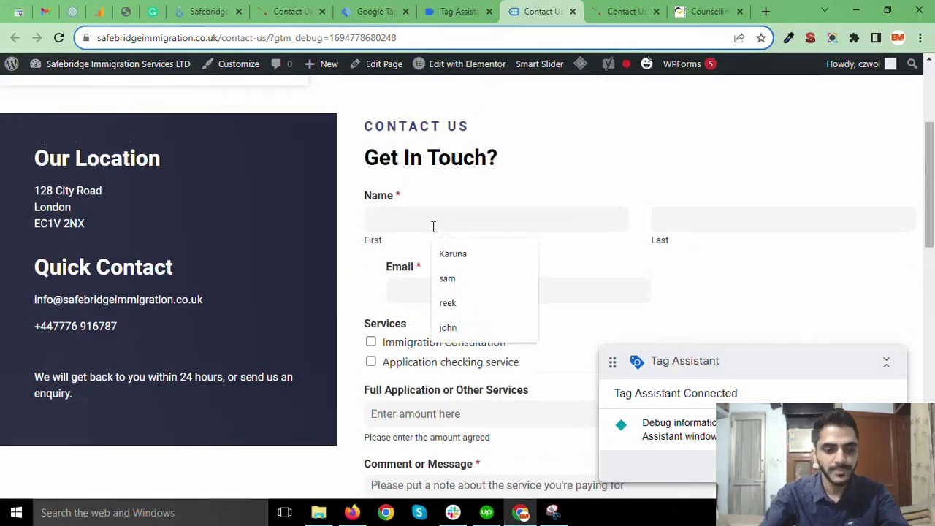
pyautogui.write('jareen')
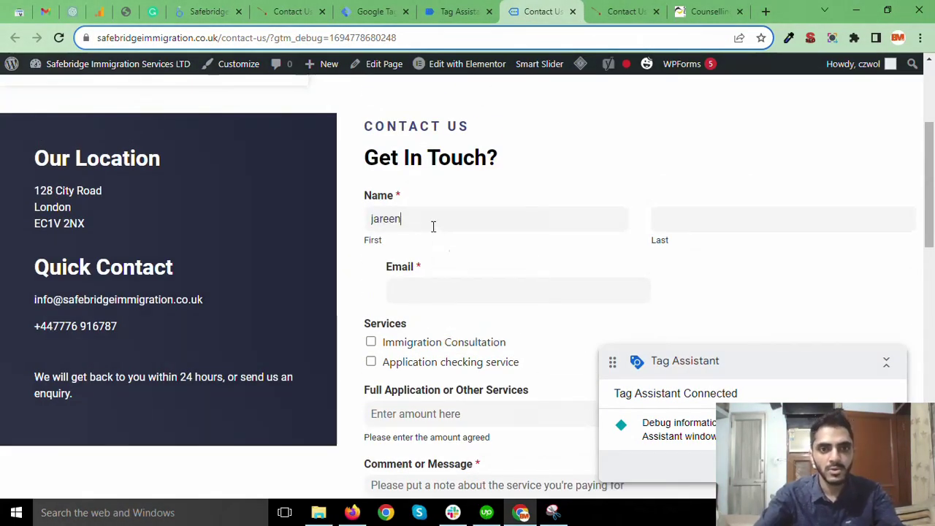
pyautogui.moveTo(432, 227); pyautogui.dragTo(726, 227)
pyautogui.hotkey('ctrl', 'c')
pyautogui.click(730, 256)
pyautogui.click(716, 216)
pyautogui.hotkey('ctrl', 'v')
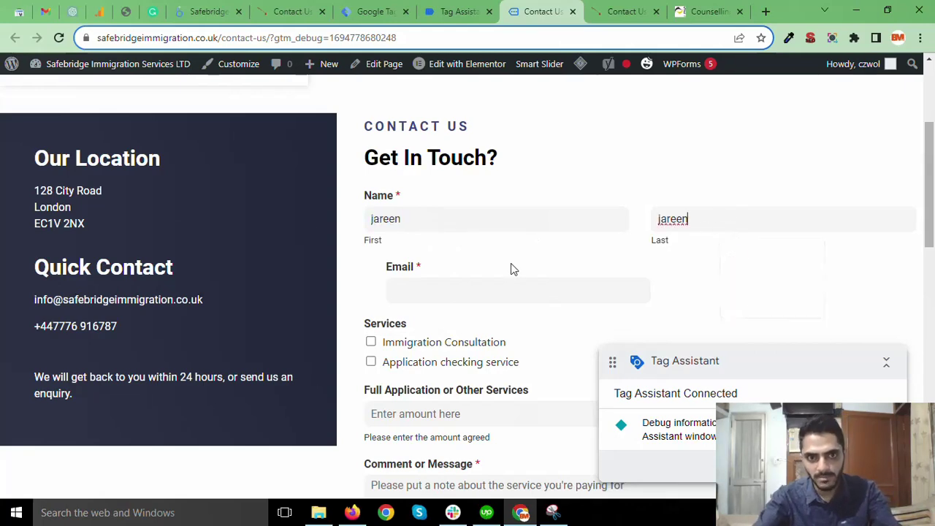
# Fill in the contact's e-mail address in the contact form.
pyautogui.scroll(-1, 482, 265)
pyautogui.click(439, 225)
pyautogui.hotkey('ctrl', 'v')
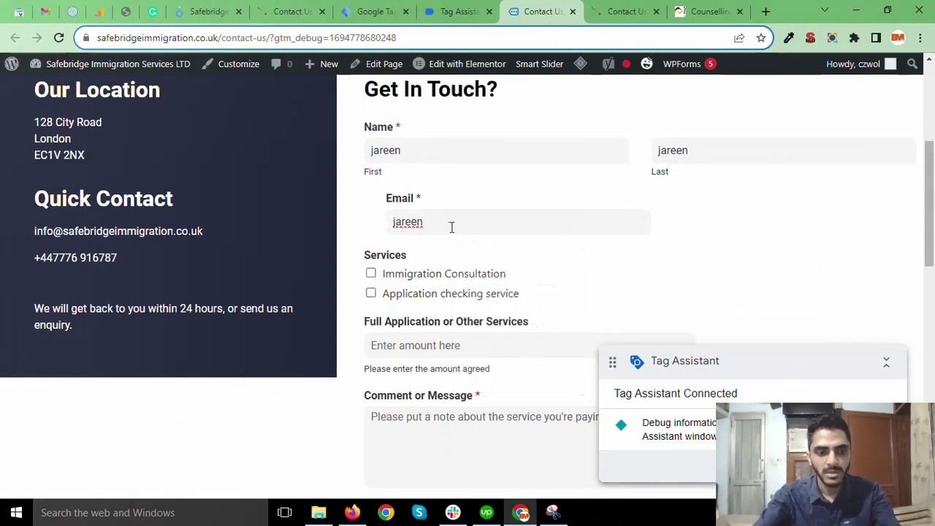
pyautogui.write('@gmail.com')
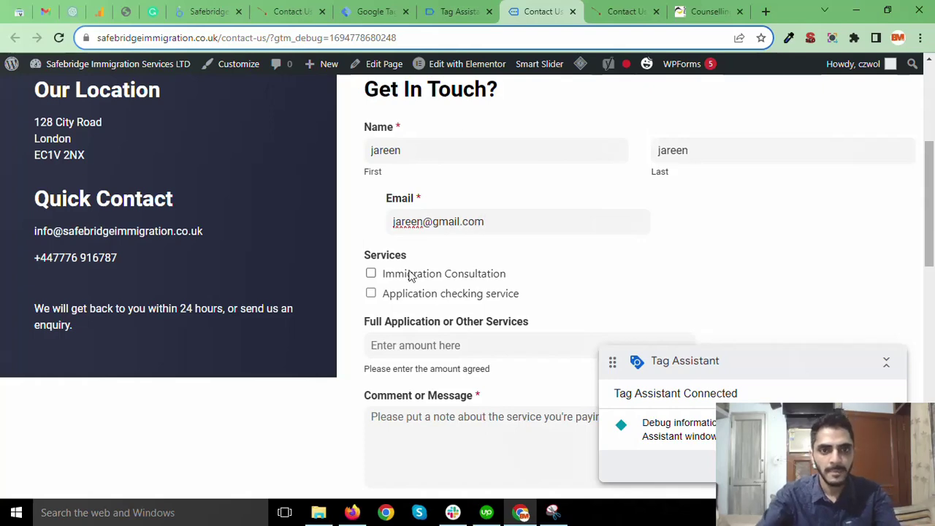
# Submit the contact form with the message "hi" and check the fired tags in the Tag Assistant summary.
pyautogui.click(410, 275)
pyautogui.scroll(-3, 424, 292)
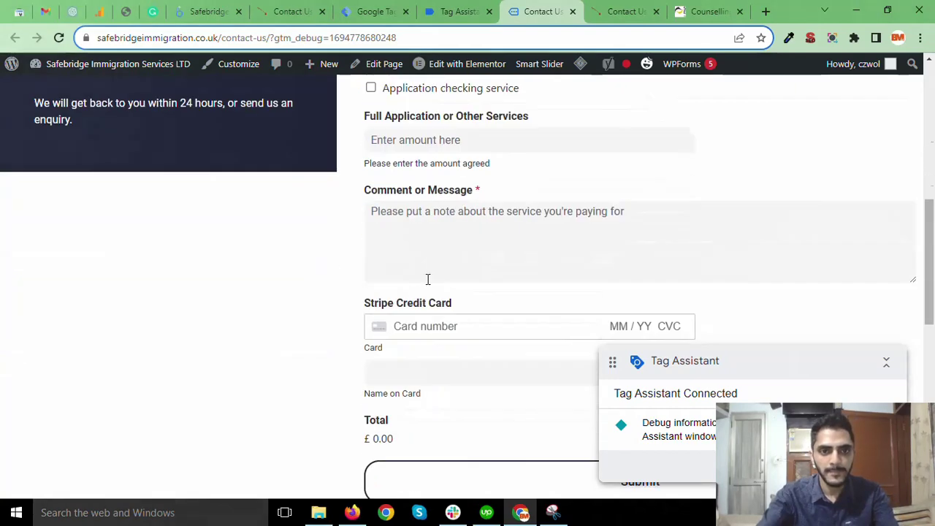
pyautogui.click(429, 259)
pyautogui.write('hi')
pyautogui.scroll(-3, 428, 258)
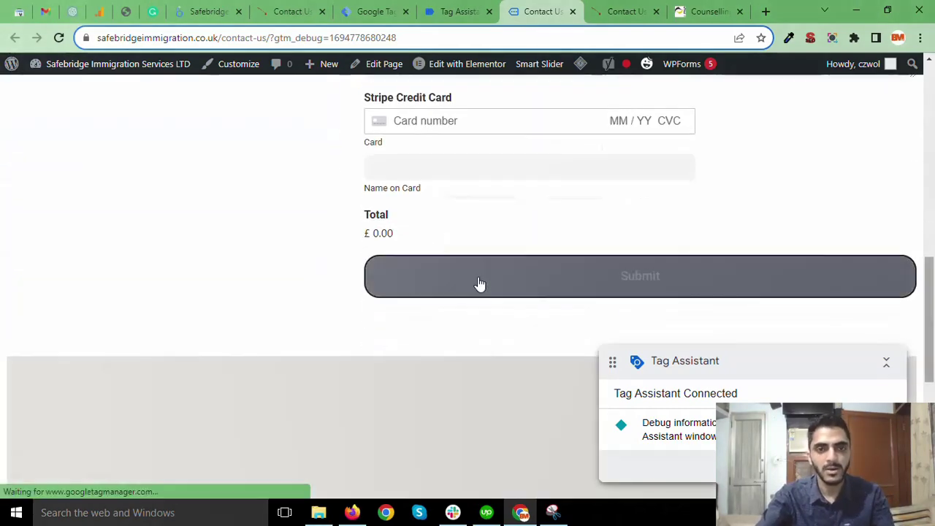
pyautogui.click(640, 278)
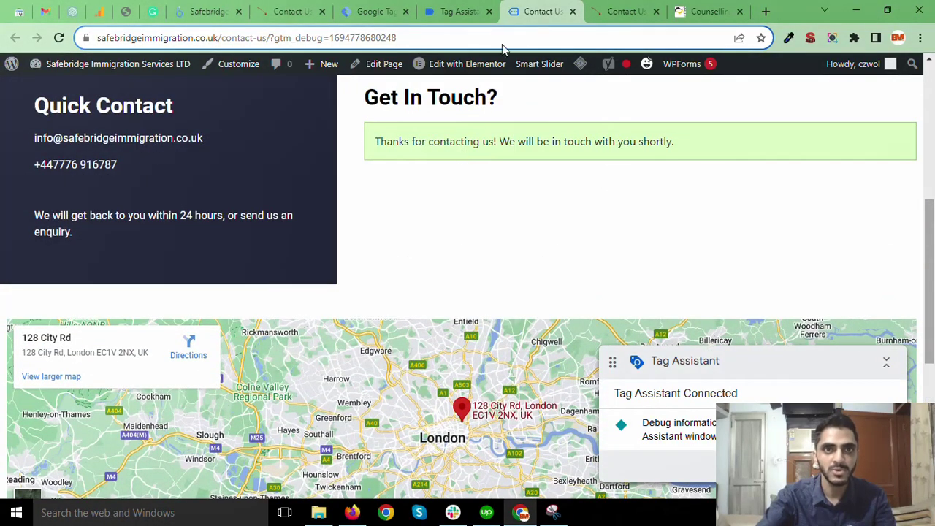
pyautogui.click(452, 9)
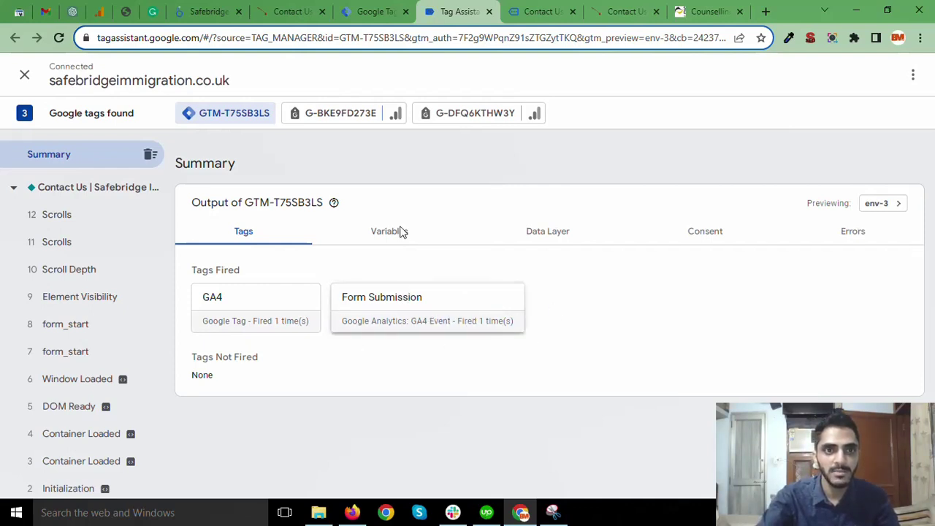
# Publish the Tag Manager workspace changes to the Live environment as a new version without a name or description.
pyautogui.click(376, 10)
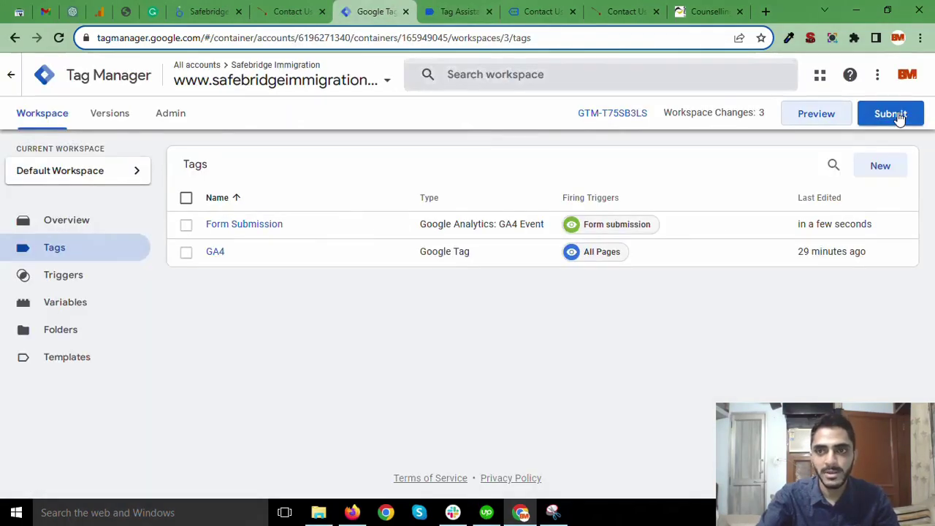
pyautogui.click(890, 114)
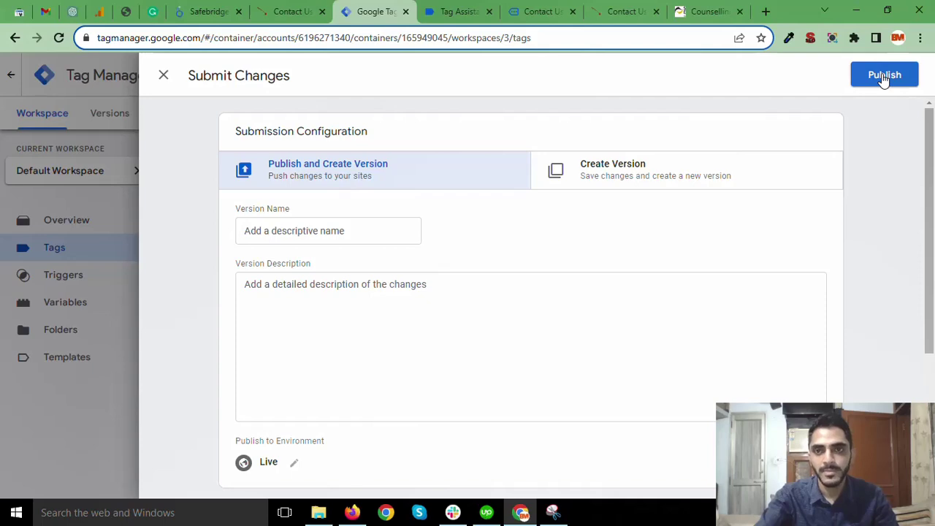
pyautogui.click(884, 76)
pyautogui.click(649, 466)
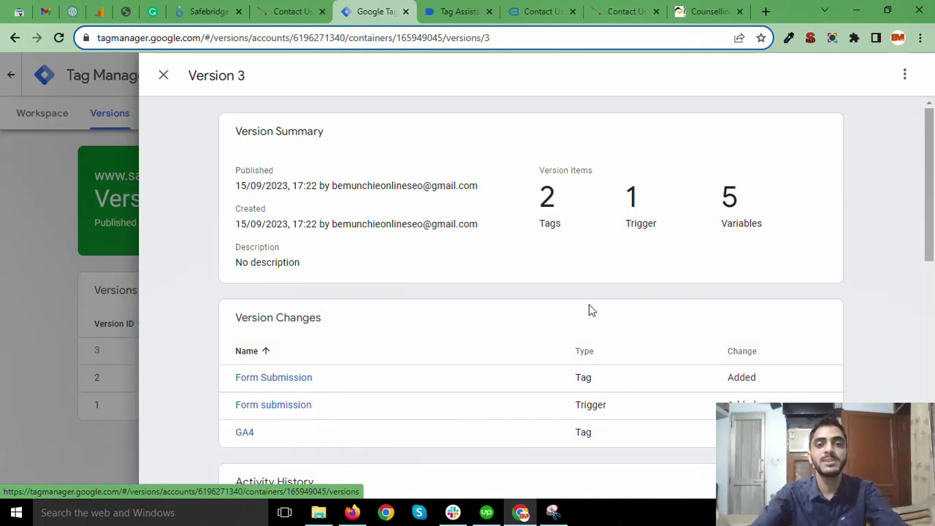
# Review the published version's summary, changes, tags and triggers, and return to the list of all accounts.
pyautogui.scroll(-1, 589, 306)
pyautogui.scroll(1, 590, 309)
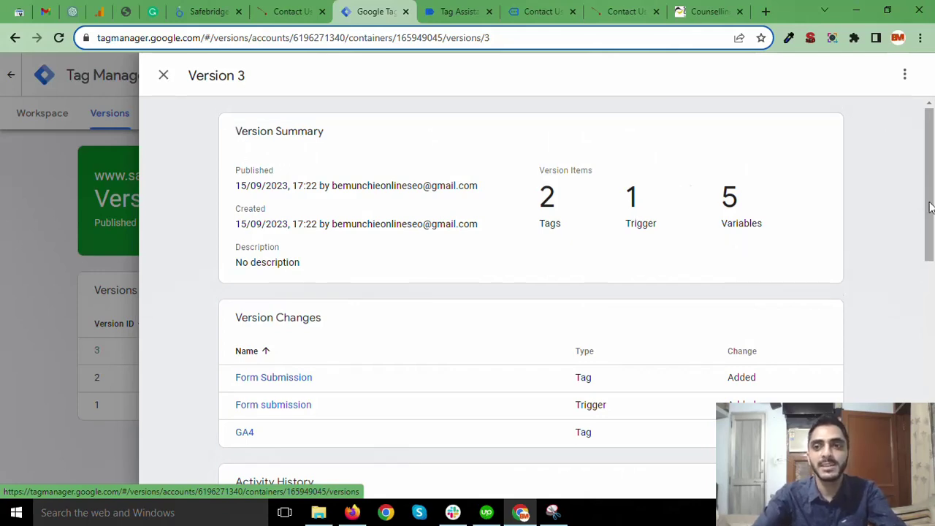
pyautogui.scroll(-5, 928, 207)
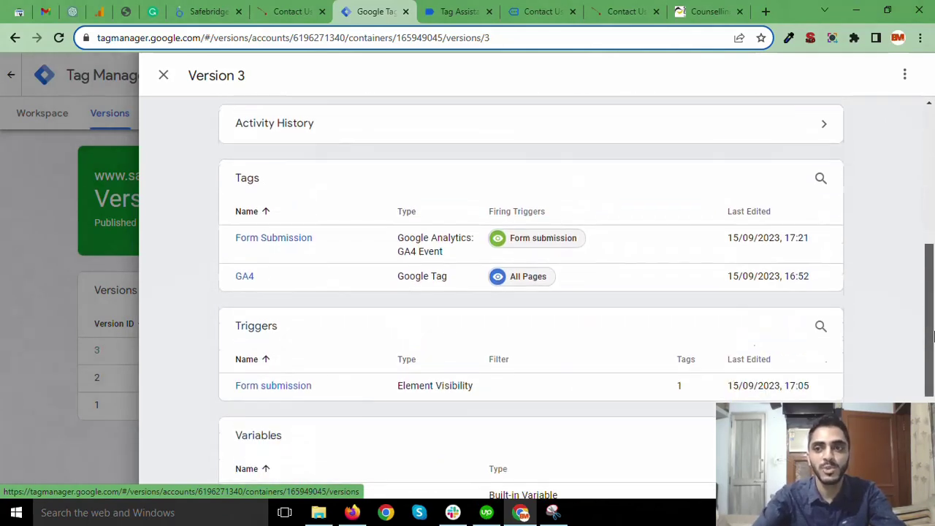
pyautogui.scroll(5, 929, 206)
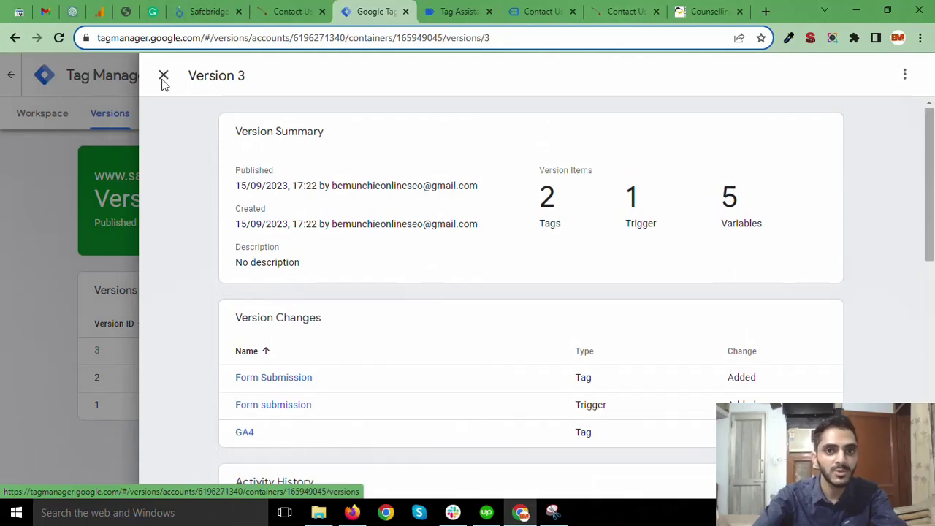
pyautogui.click(163, 78)
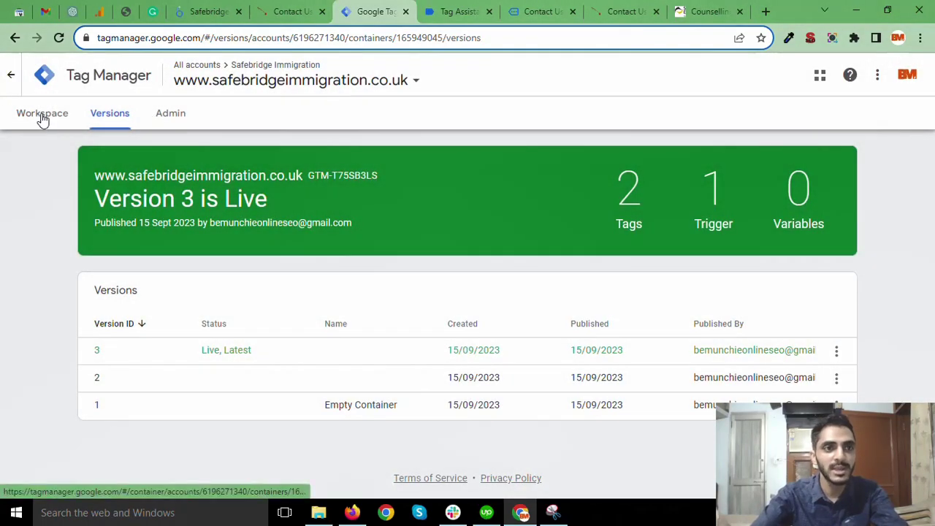
pyautogui.click(11, 74)
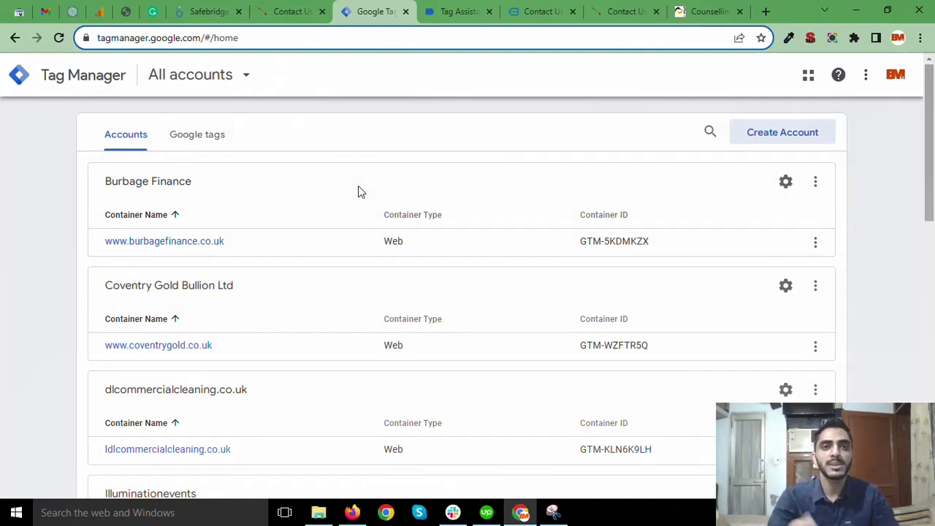
pyautogui.scroll(-10, 358, 219)
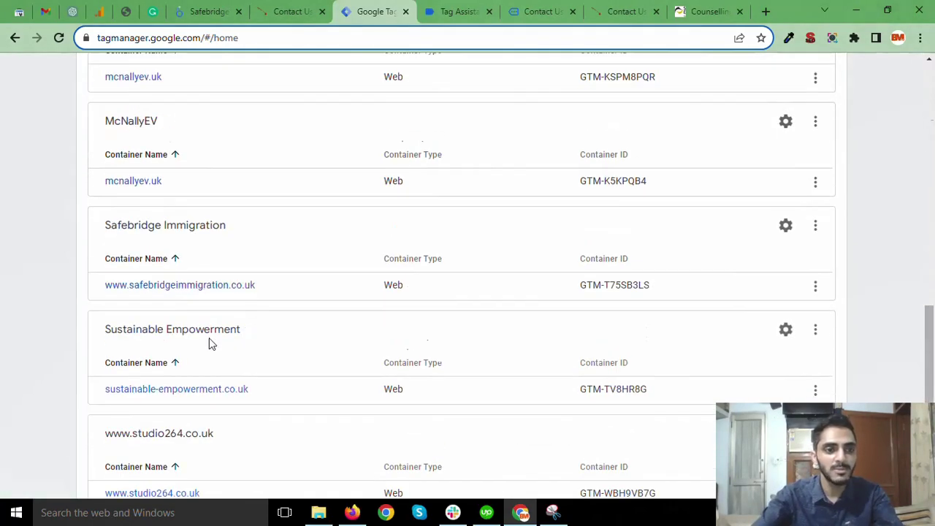
pyautogui.click(172, 320)
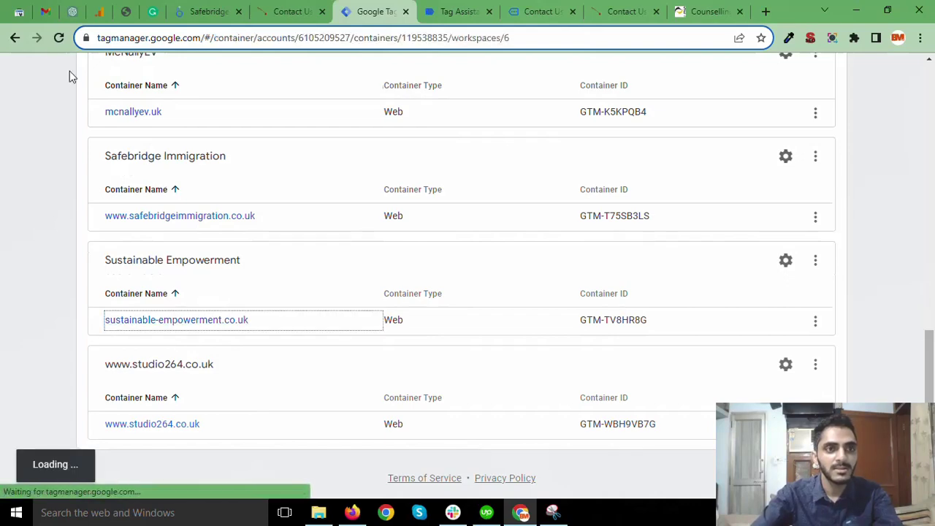
pyautogui.click(170, 220)
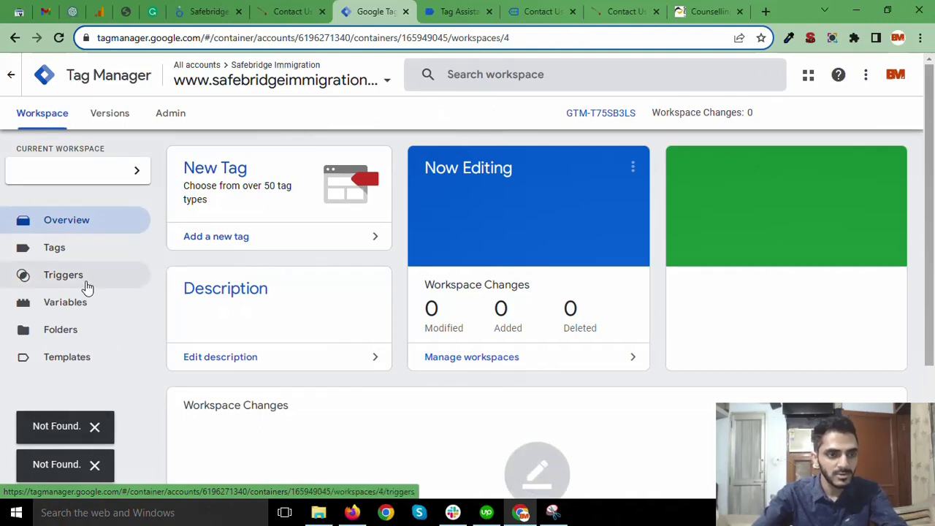
pyautogui.click(83, 250)
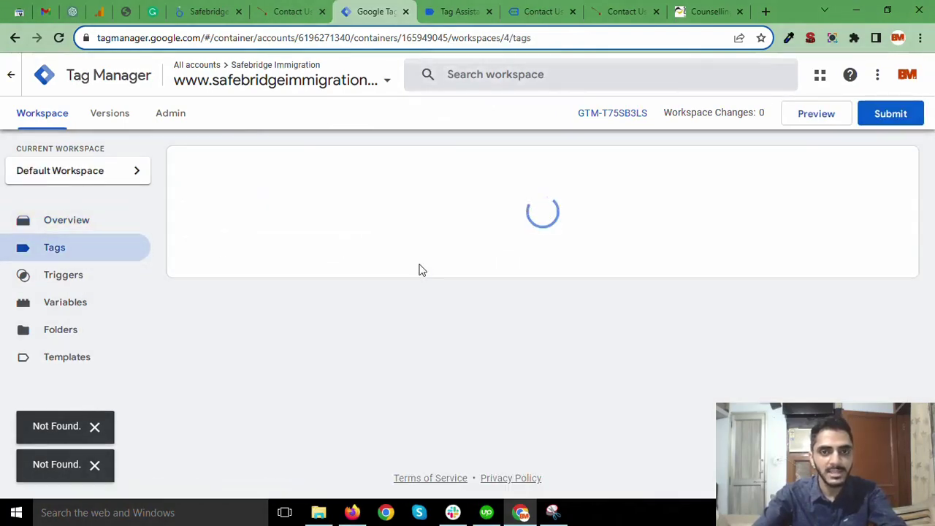
# Copy the event name form_submitted from the Form Submission tag and close the tag unchanged.
pyautogui.click(261, 226)
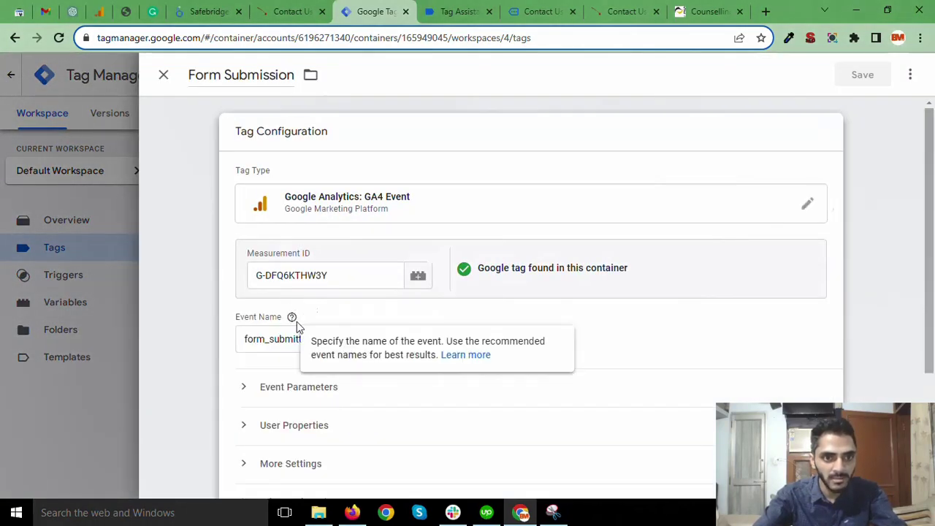
pyautogui.doubleClick(274, 349)
pyautogui.hotkey('ctrl', 'c')
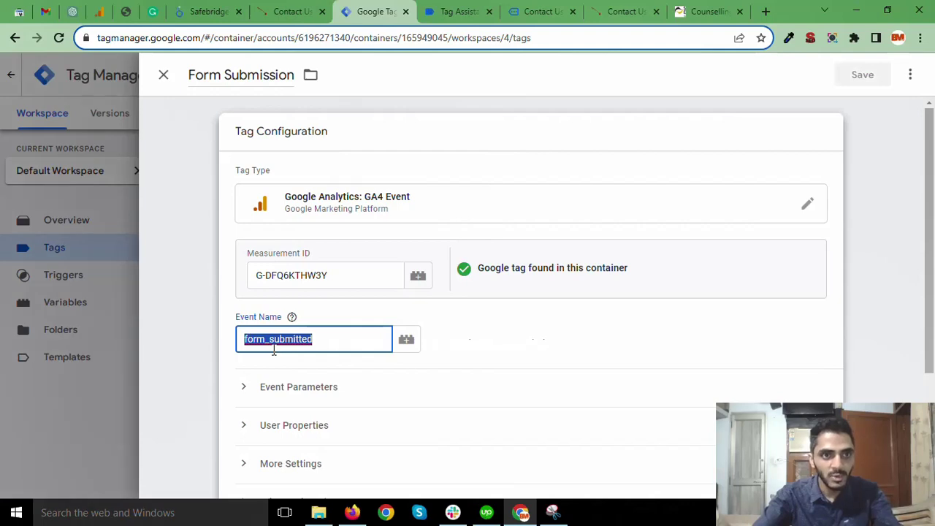
pyautogui.click(163, 75)
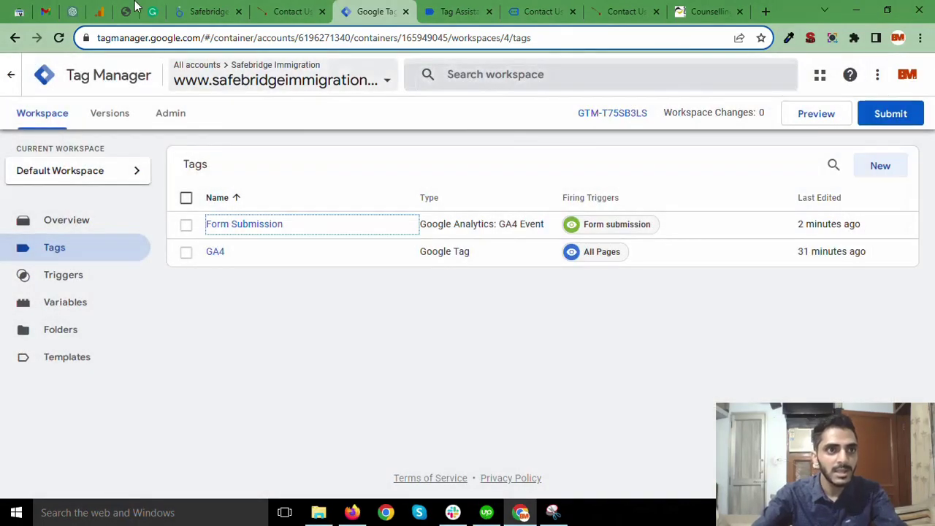
# Switch to Google Analytics and open the conversion events in the Safe Bridge Immigration property's admin settings.
pyautogui.click(105, 6)
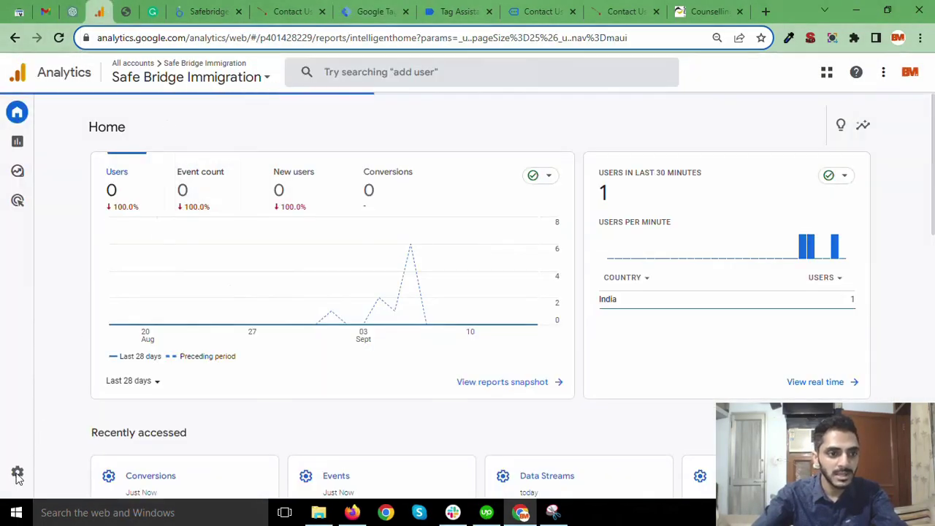
pyautogui.moveTo(17, 476)
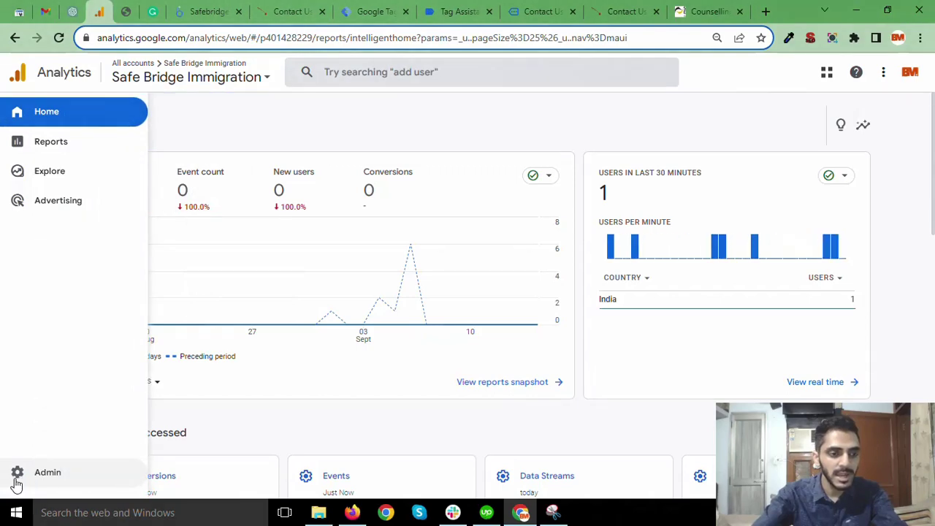
pyautogui.click(17, 482)
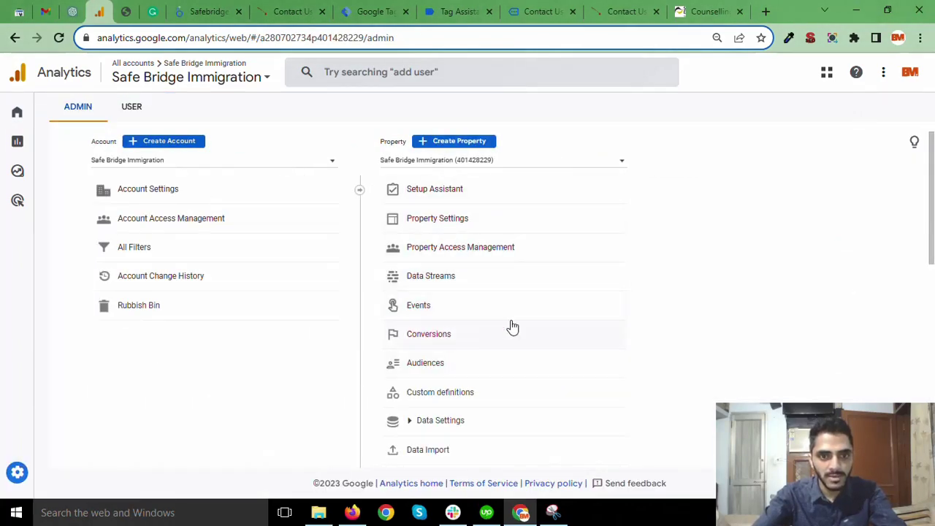
pyautogui.click(463, 334)
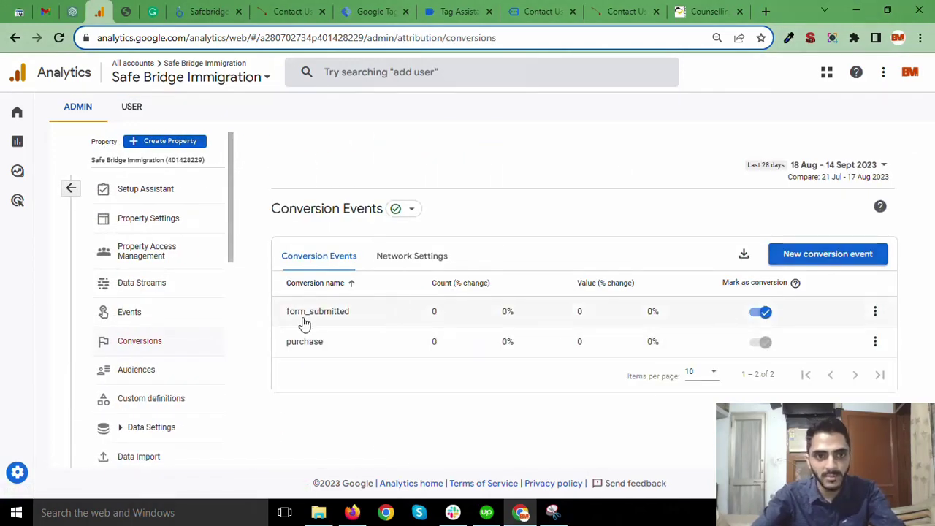
# Start a new conversion event, enter the copied name form_submitted, and close the form without saving.
pyautogui.click(831, 261)
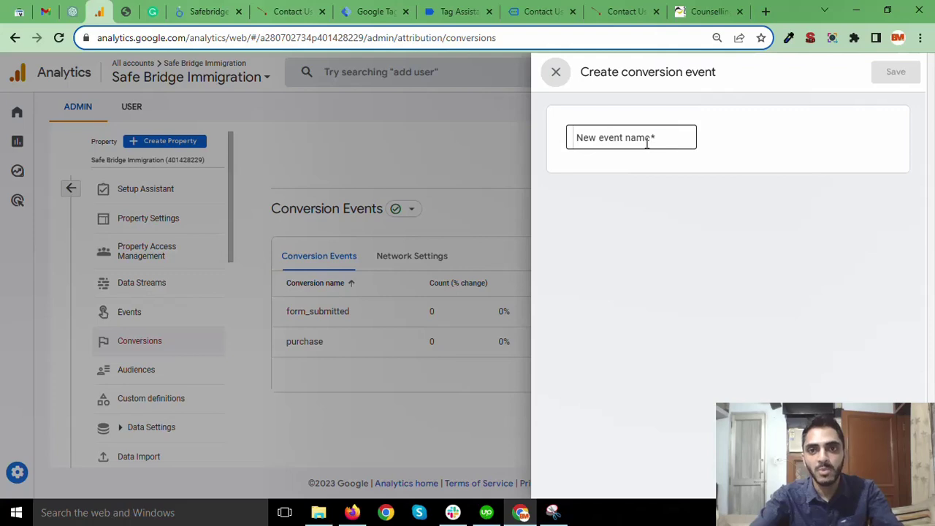
pyautogui.click(646, 141)
pyautogui.hotkey('ctrl', 'v')
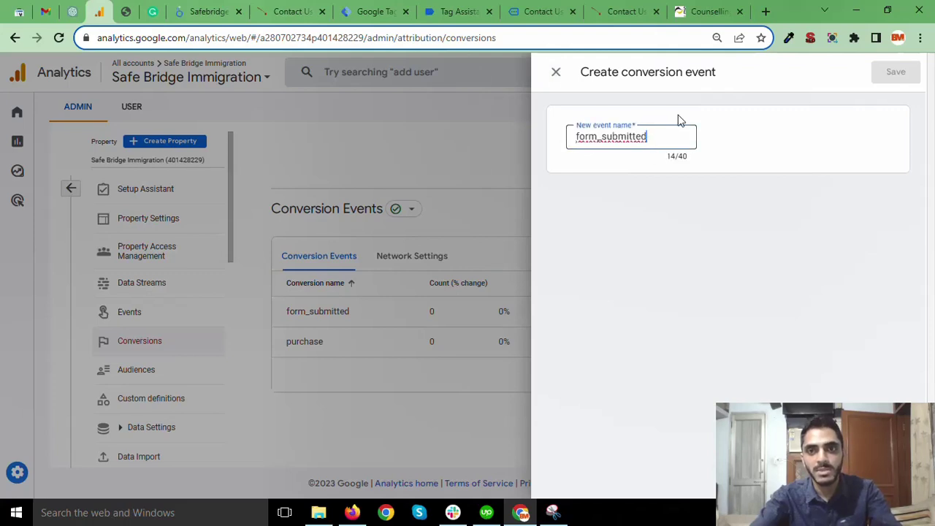
pyautogui.moveTo(647, 136); pyautogui.dragTo(565, 145)
pyautogui.press('Right')
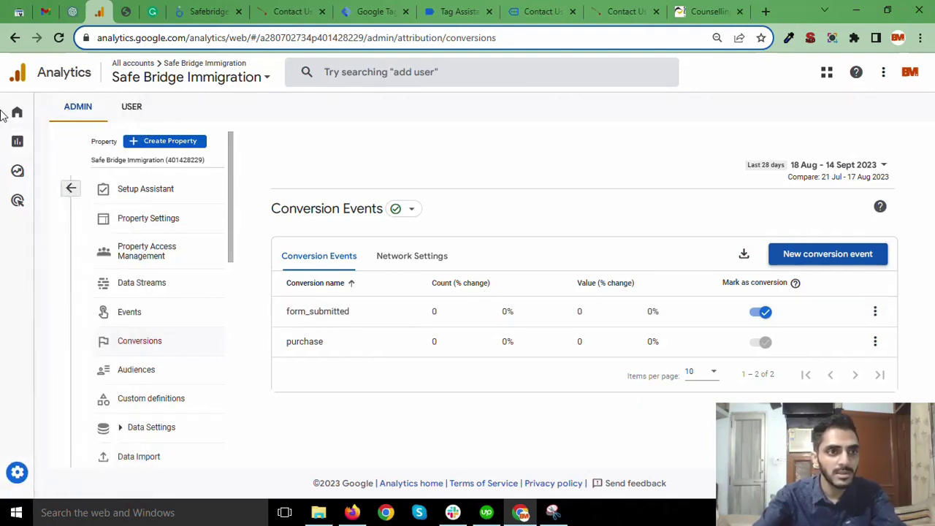
# Go back to the Analytics home page and open the Real-time report of the Safe Bridge Immigration property.
pyautogui.click(30, 114)
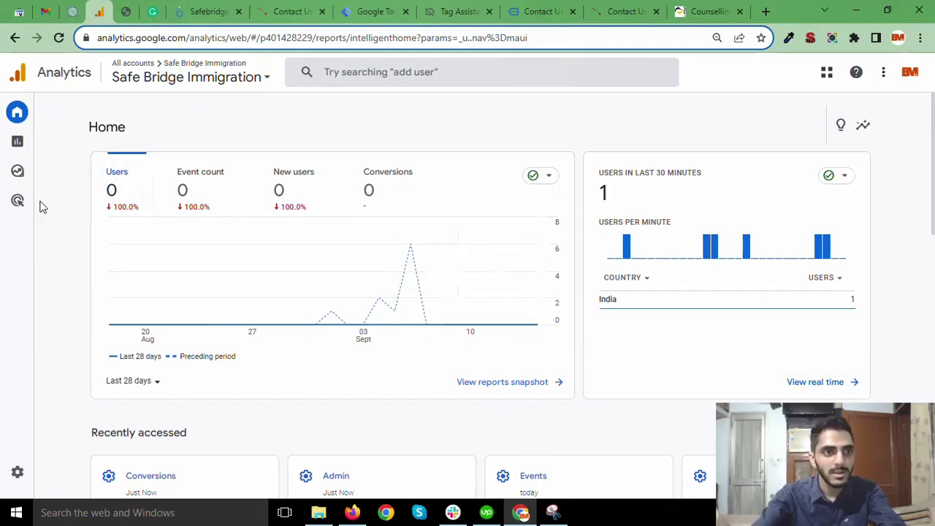
pyautogui.moveTo(18, 144)
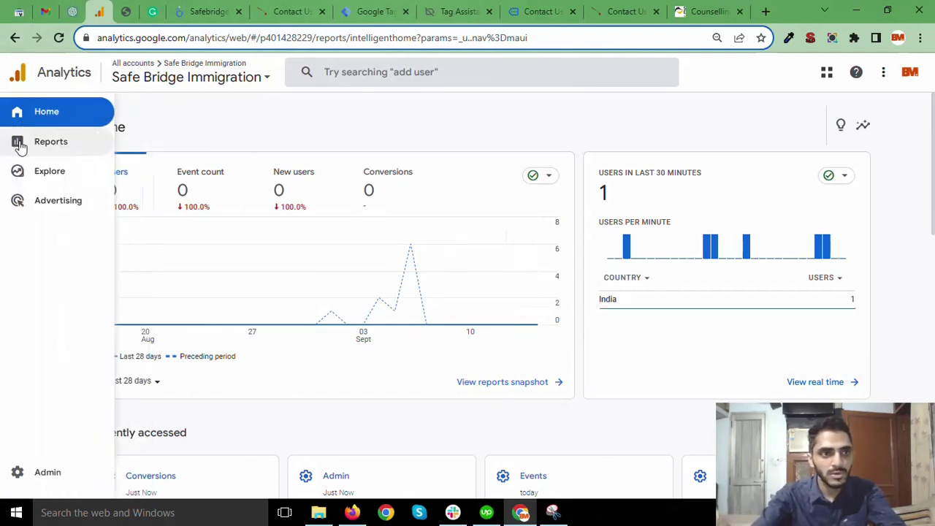
pyautogui.click(21, 146)
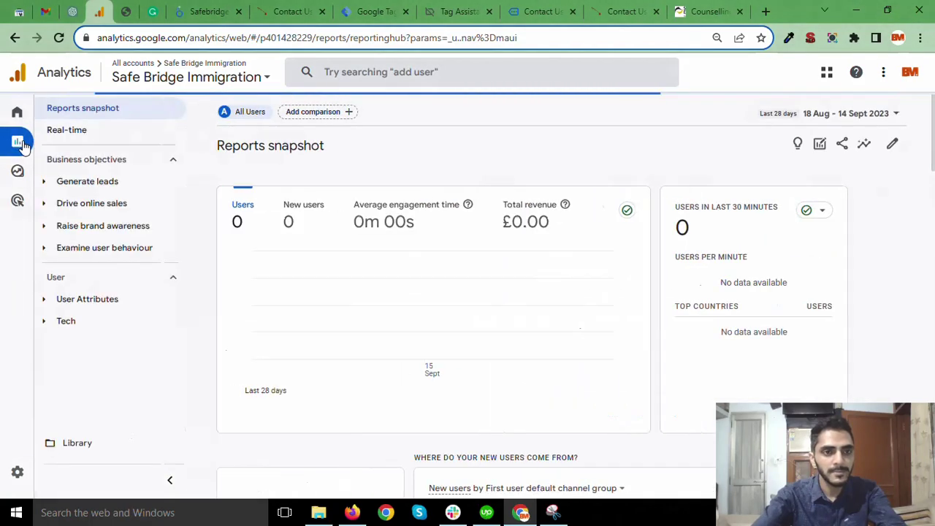
pyautogui.click(68, 132)
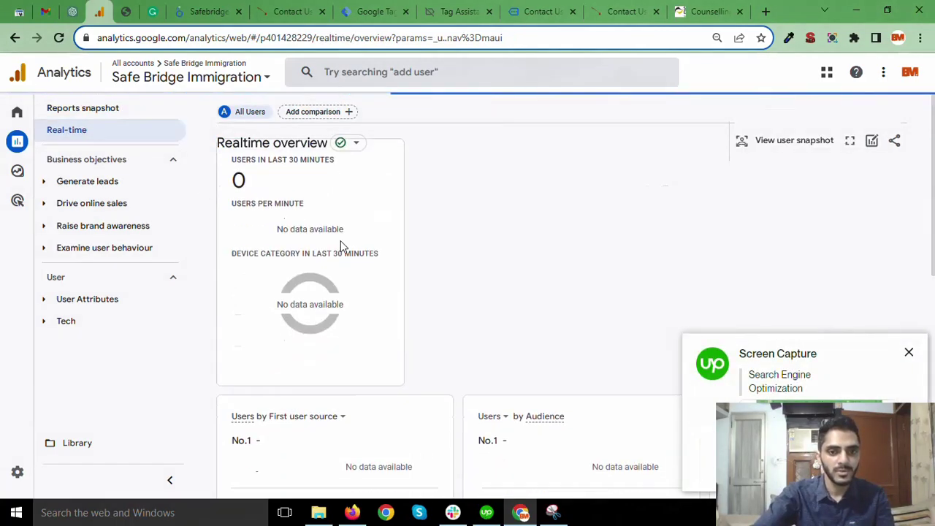
# Examine the form_submitted event and its count under Conversions by Event name in the real-time overview.
pyautogui.scroll(-3, 341, 246)
pyautogui.scroll(-3, 340, 246)
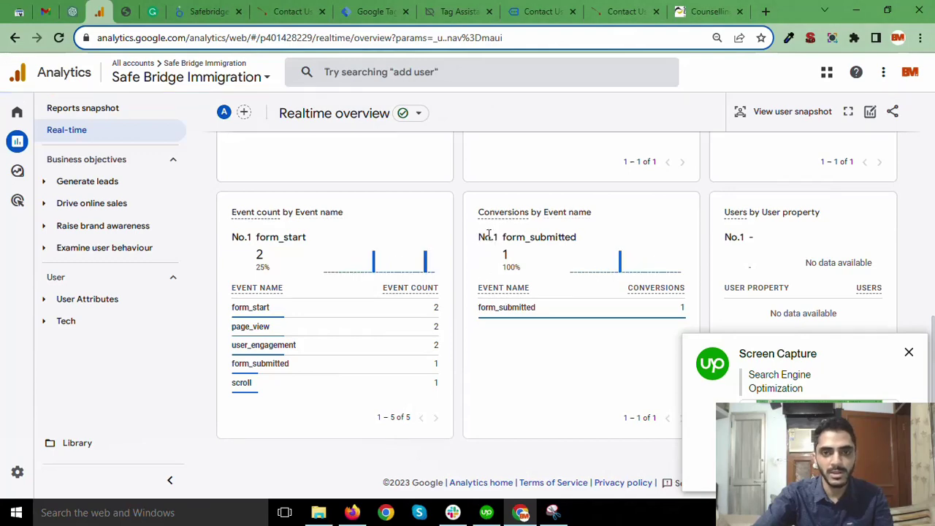
pyautogui.moveTo(520, 240); pyautogui.dragTo(573, 240)
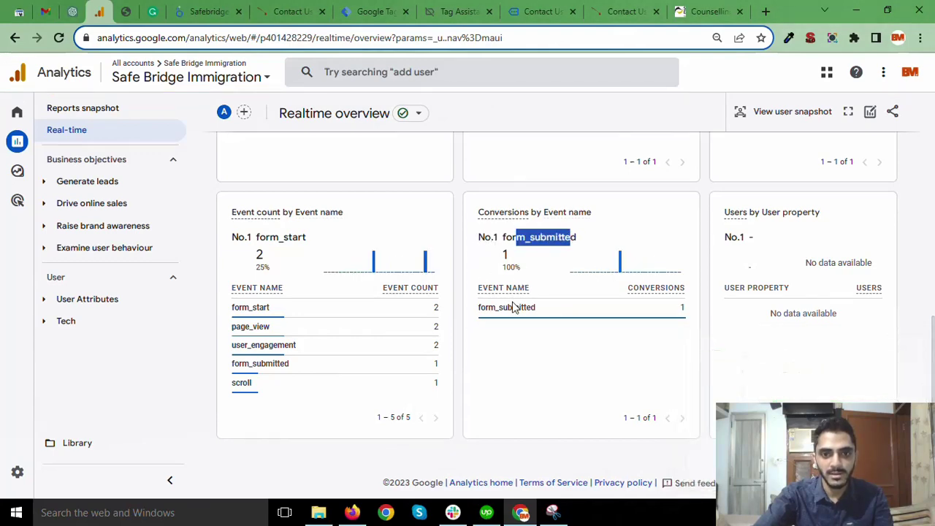
pyautogui.tripleClick(690, 312)
pyautogui.click(682, 309)
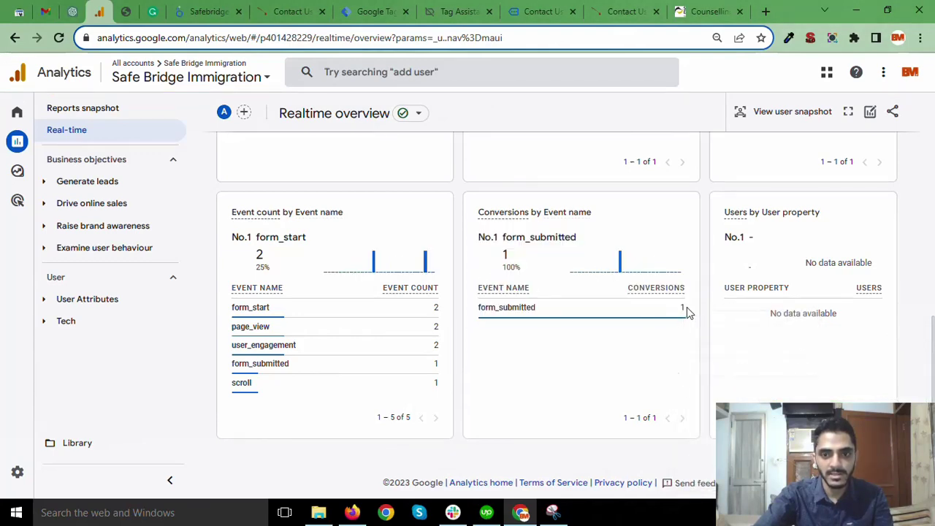
pyautogui.tripleClick(688, 310)
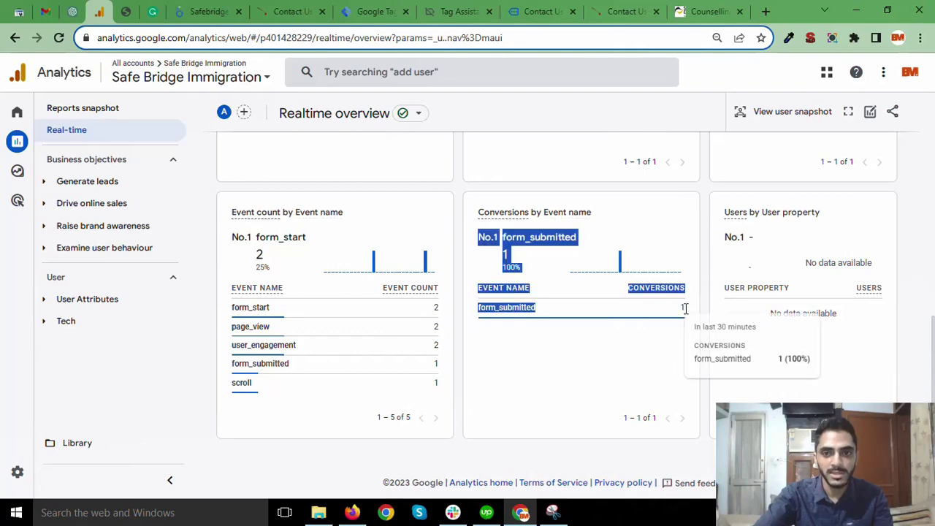
pyautogui.click(619, 365)
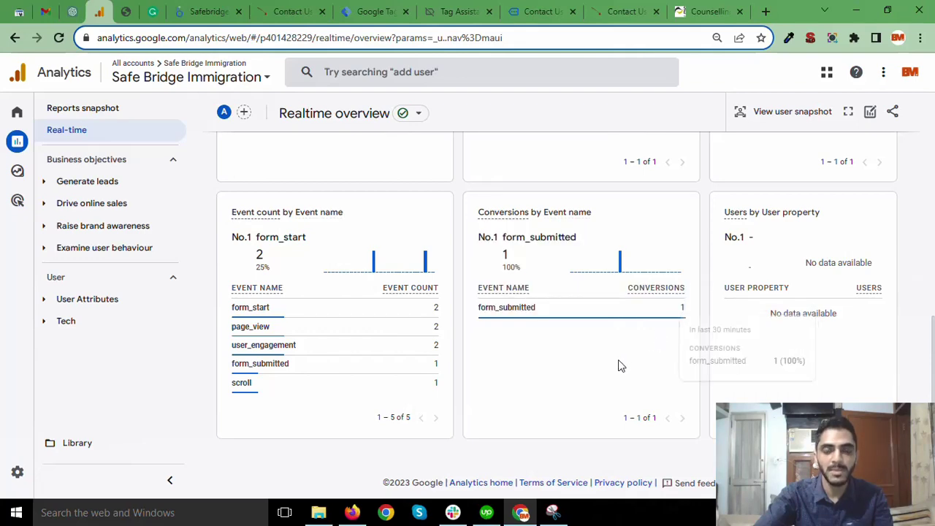
pyautogui.doubleClick(682, 307)
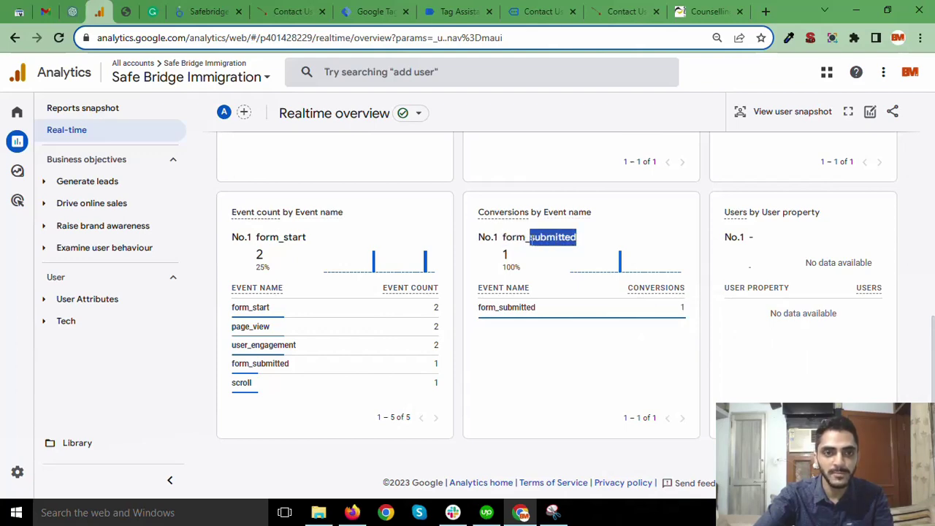
# Return to the Admin page of the Safe Bridge Immigration property.
pyautogui.moveTo(81, 310)
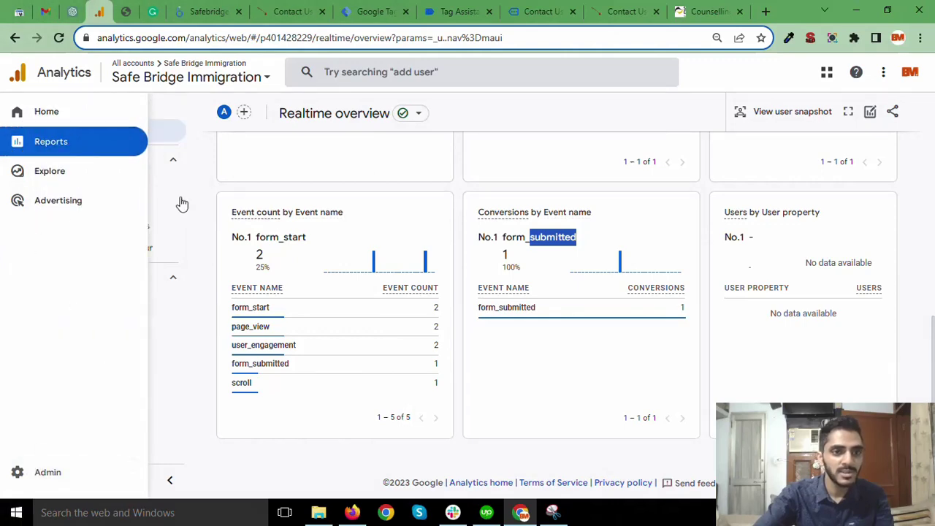
pyautogui.scroll(2, 306, 335)
pyautogui.click(25, 480)
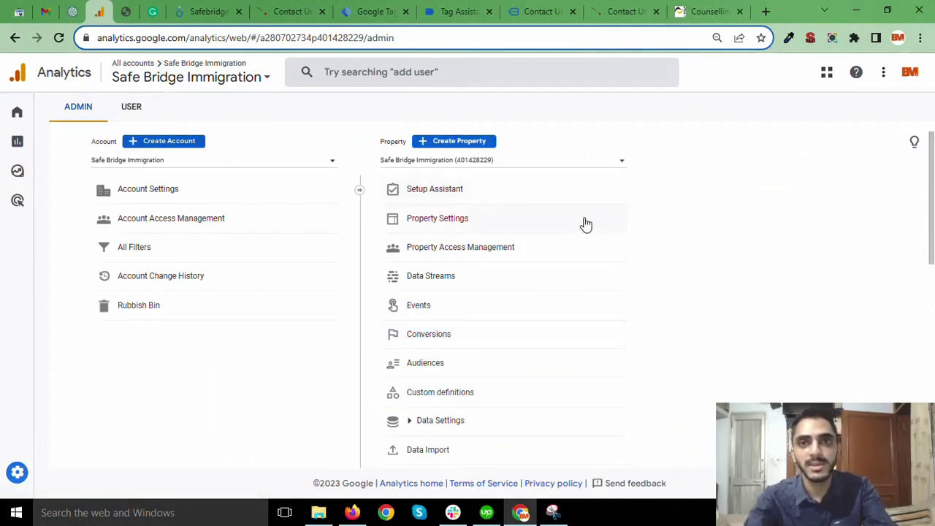
# Switch to the Safebridge Contact Us page, close the developer tools and look over the page.
pyautogui.click(624, 11)
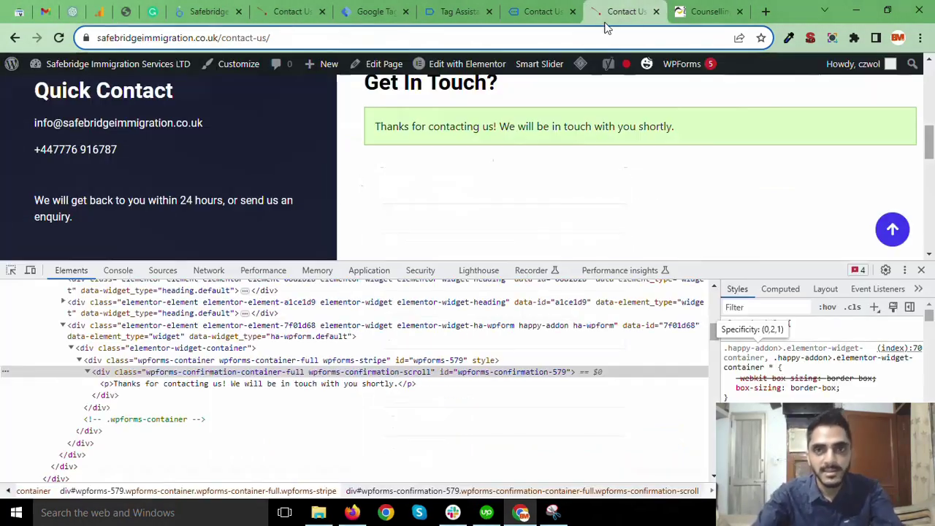
pyautogui.click(921, 272)
pyautogui.scroll(5, 555, 252)
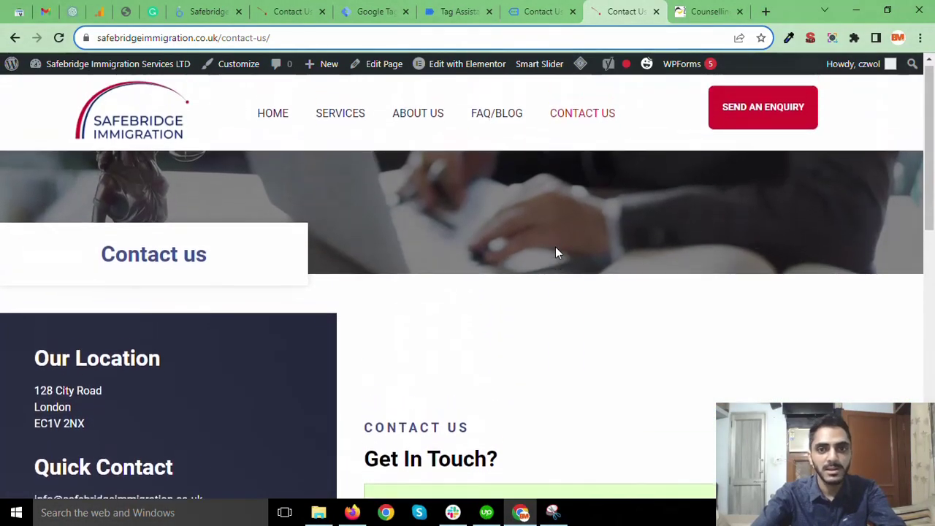
pyautogui.scroll(-3, 554, 249)
# View the Sustainable Empowerment website's Thank You page as the example of a form confirmation page.
pyautogui.click(697, 9)
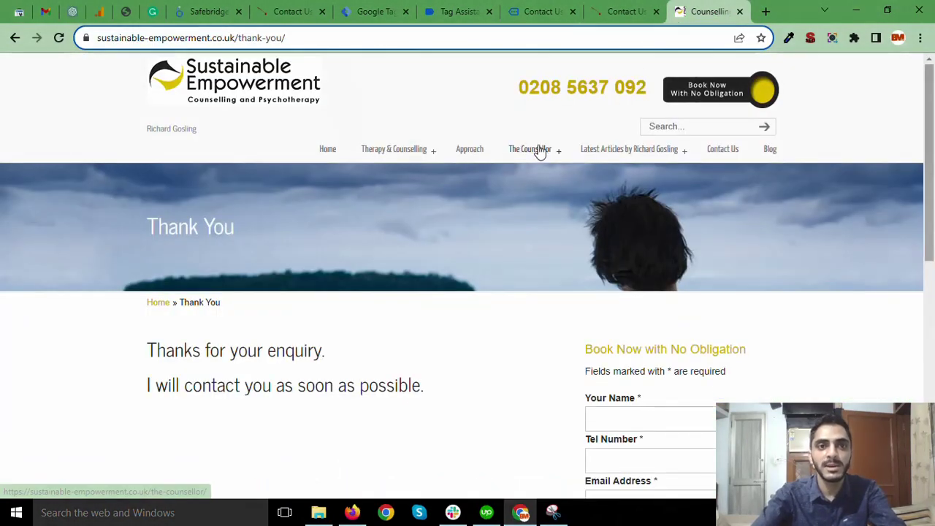
pyautogui.moveTo(526, 154)
pyautogui.scroll(-2, 327, 130)
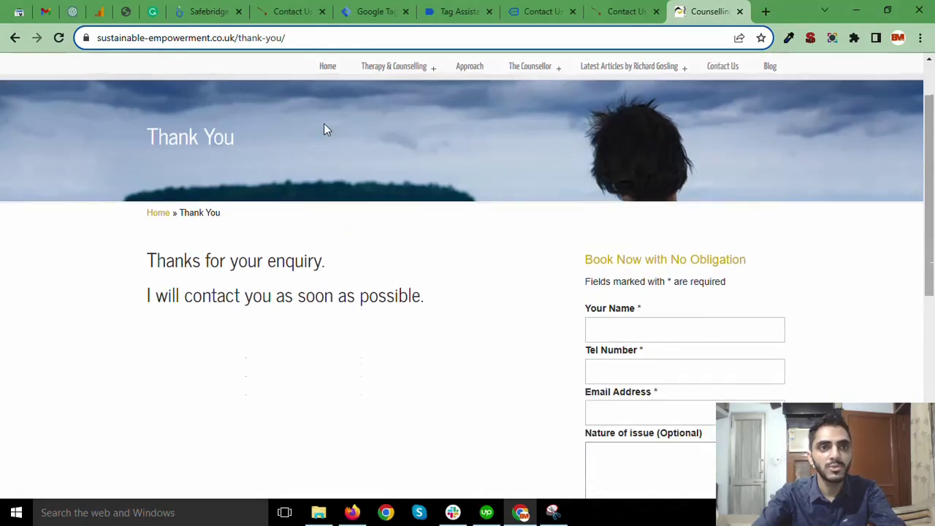
# Revisit the Analytics Admin page and the tagged contact page, and return to the fired tags summary in Tag Assistant.
pyautogui.click(98, 11)
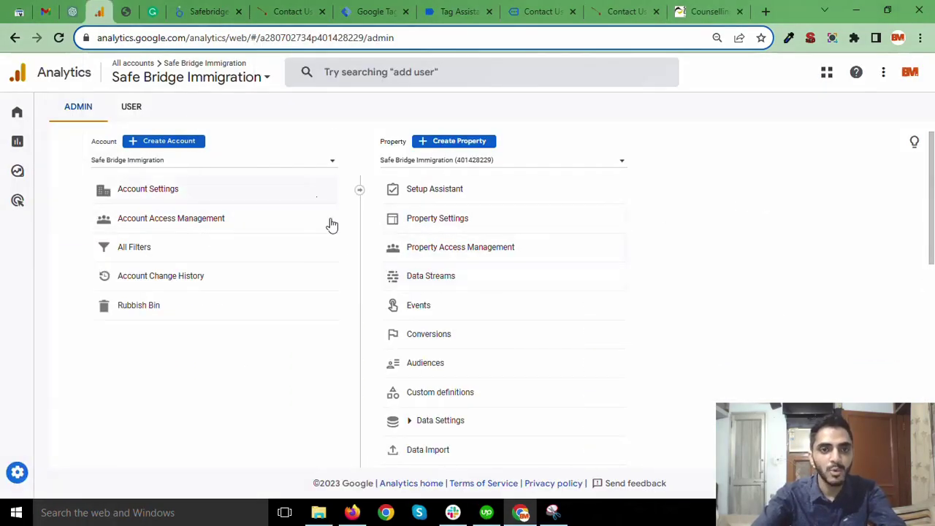
pyautogui.click(459, 11)
pyautogui.click(540, 12)
pyautogui.click(459, 12)
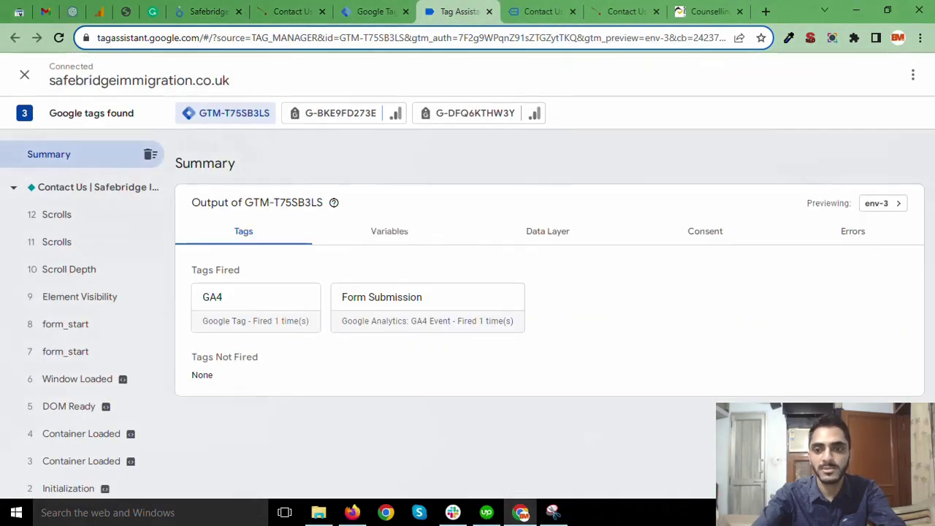